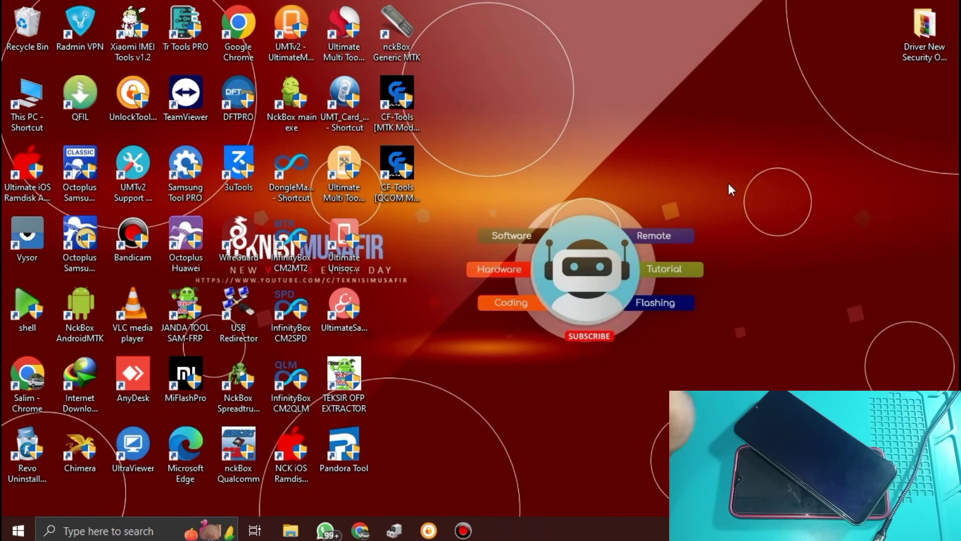
right_click(694, 150)
click(653, 196)
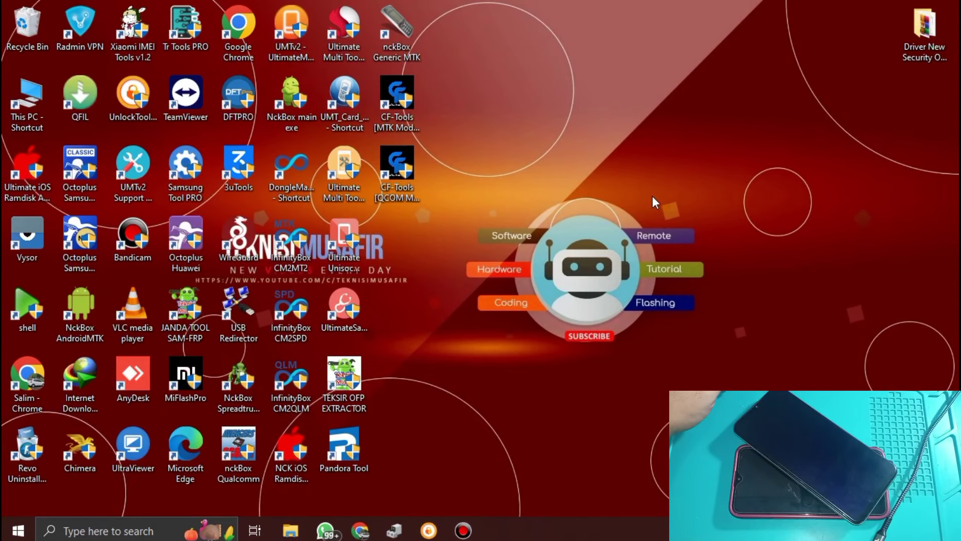
right_click(630, 103)
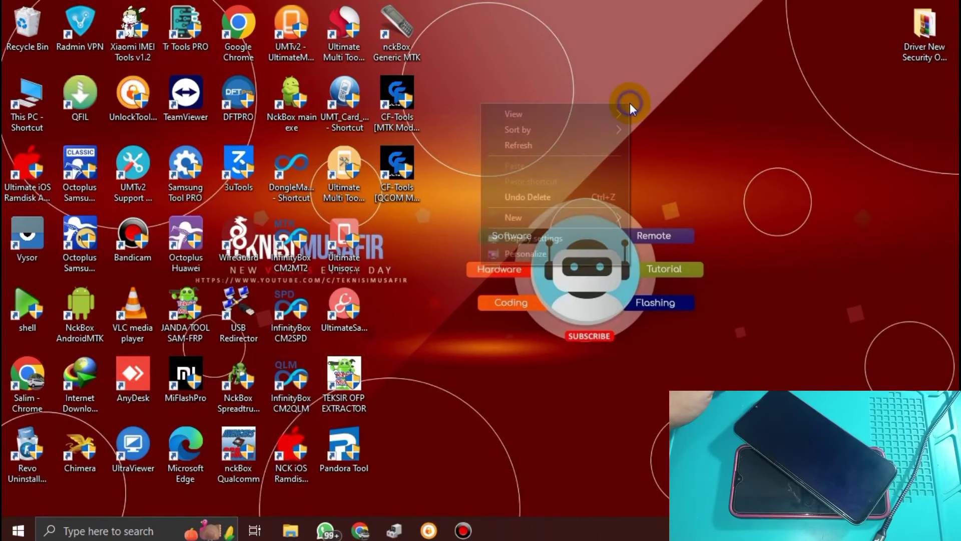
click(588, 143)
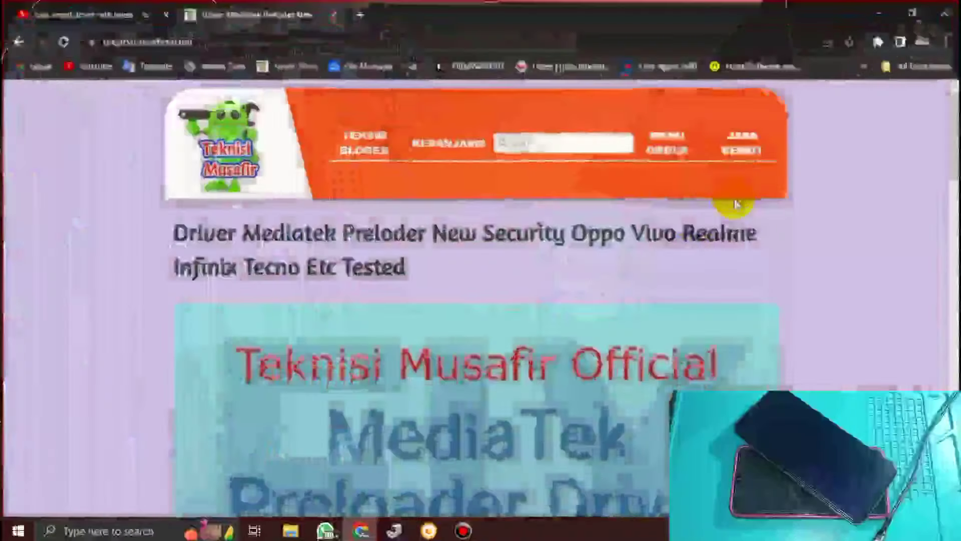
Switch to Chrome, look over the YouTube results for "cara instal driver mtk teksir", and minimize the browser
click(360, 530)
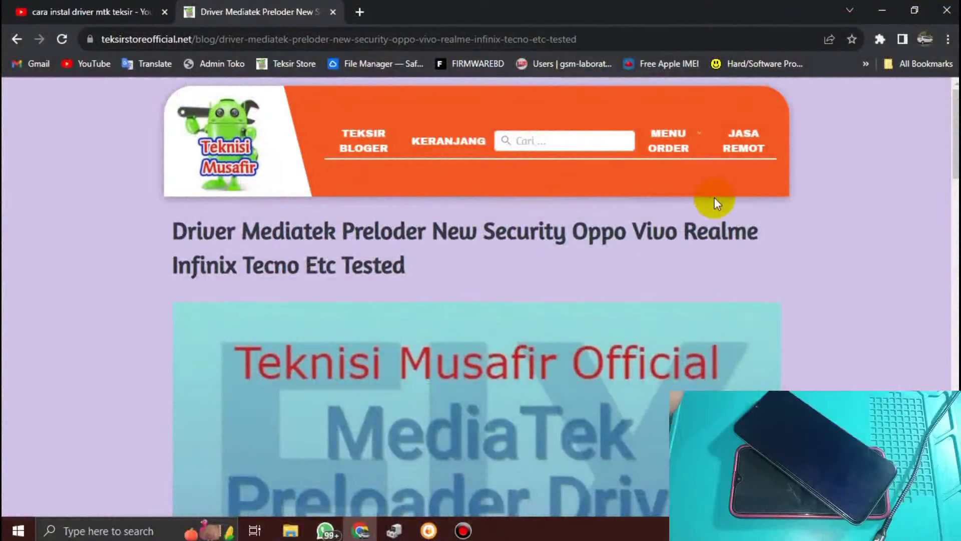
click(86, 15)
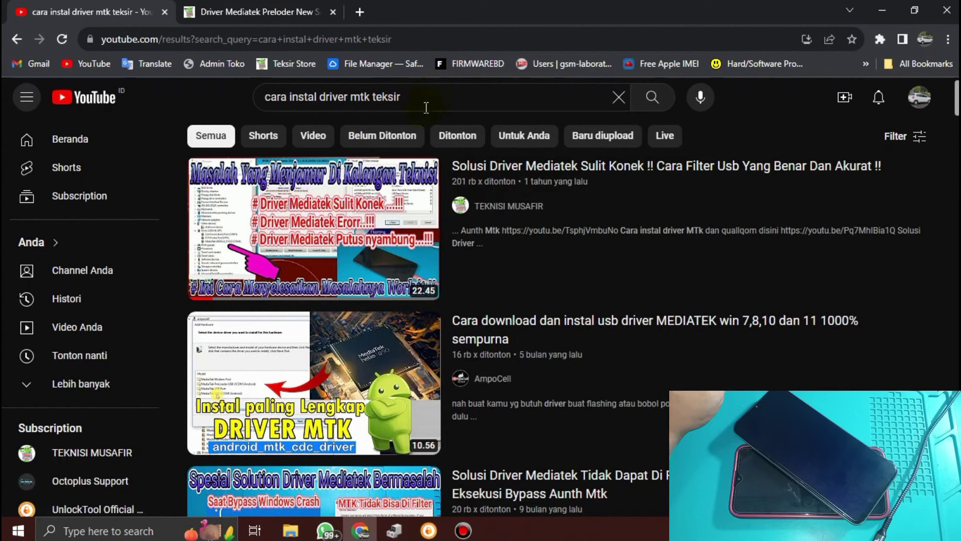
mouse_move(457, 257)
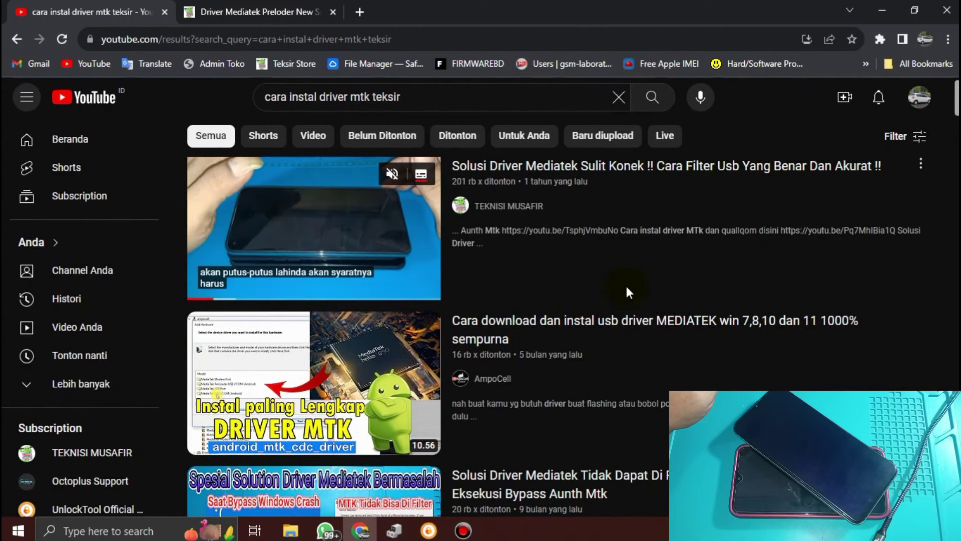
click(436, 256)
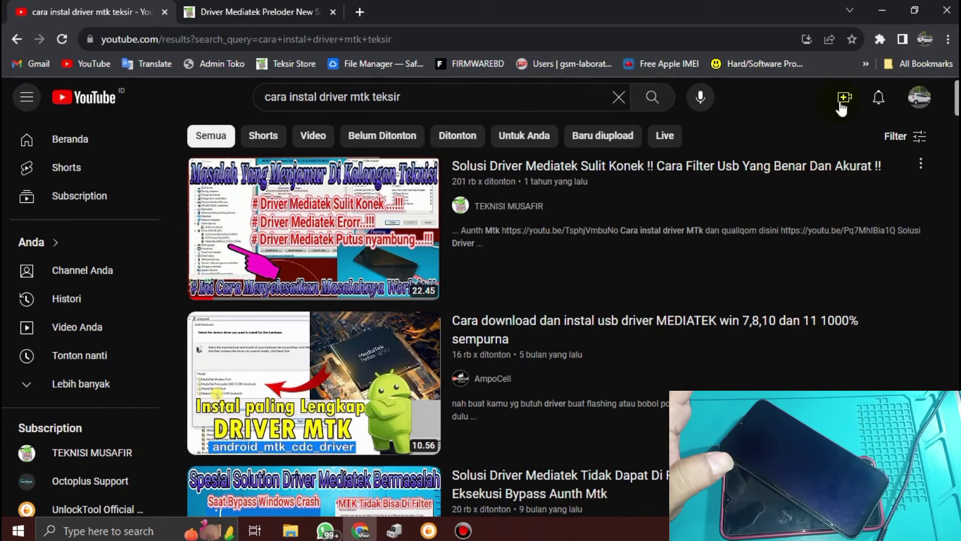
click(894, 14)
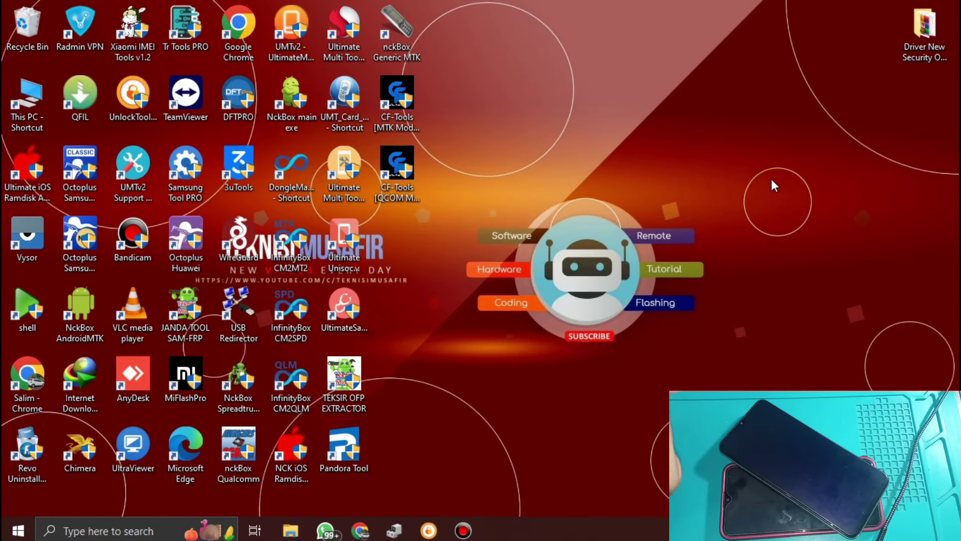
right_click(616, 82)
click(585, 124)
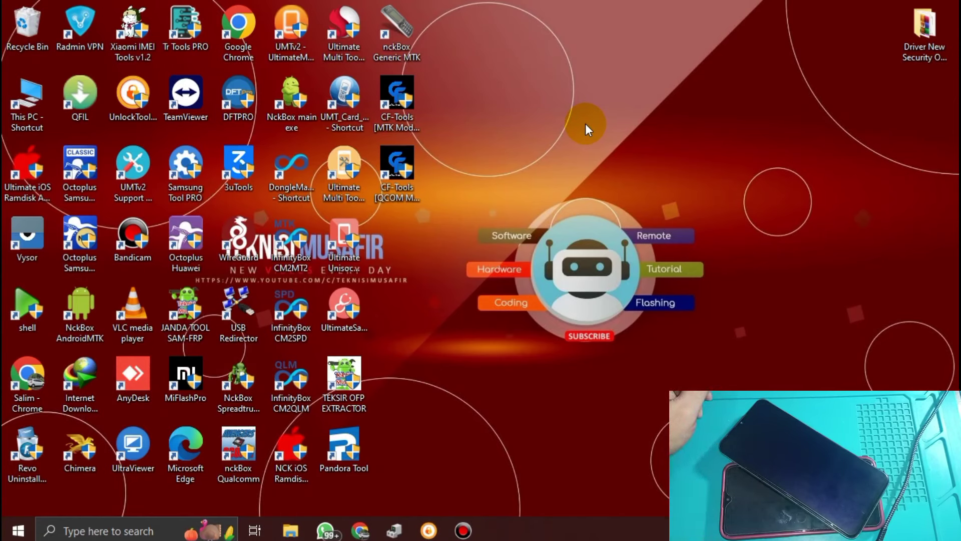
right_click(586, 124)
click(565, 153)
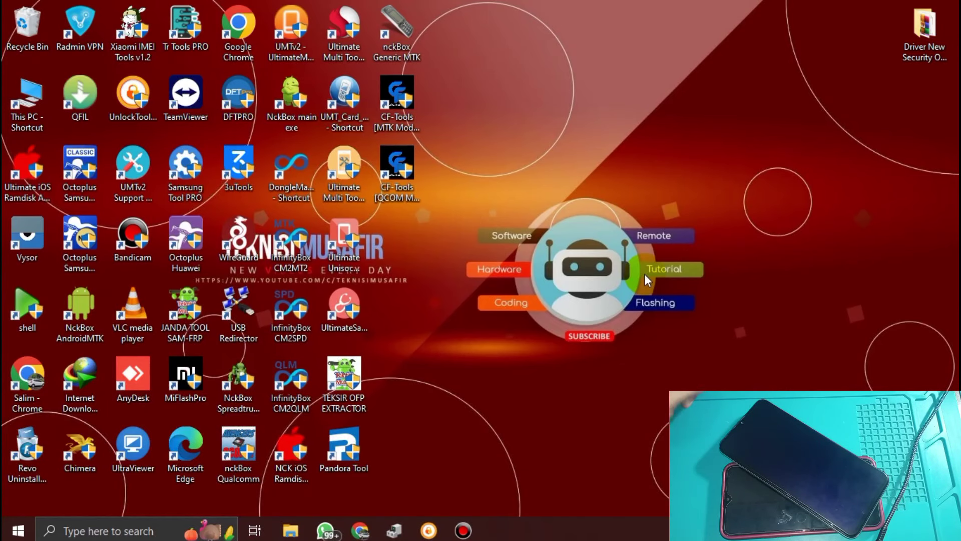
right_click(684, 124)
click(653, 168)
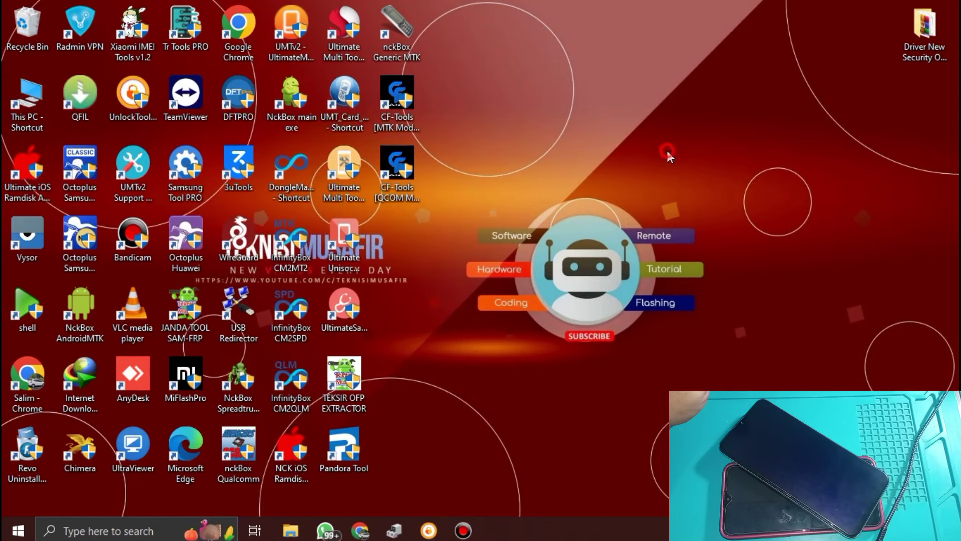
Switch to Chrome and examine the Mediatek preloader driver article, including its driver download and RAR password links, then minimize the browser
click(360, 530)
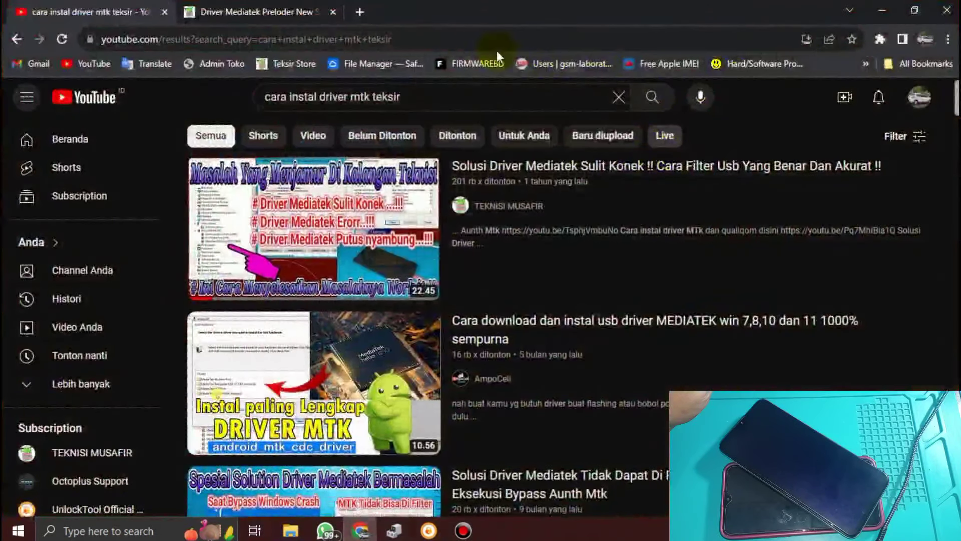
click(259, 13)
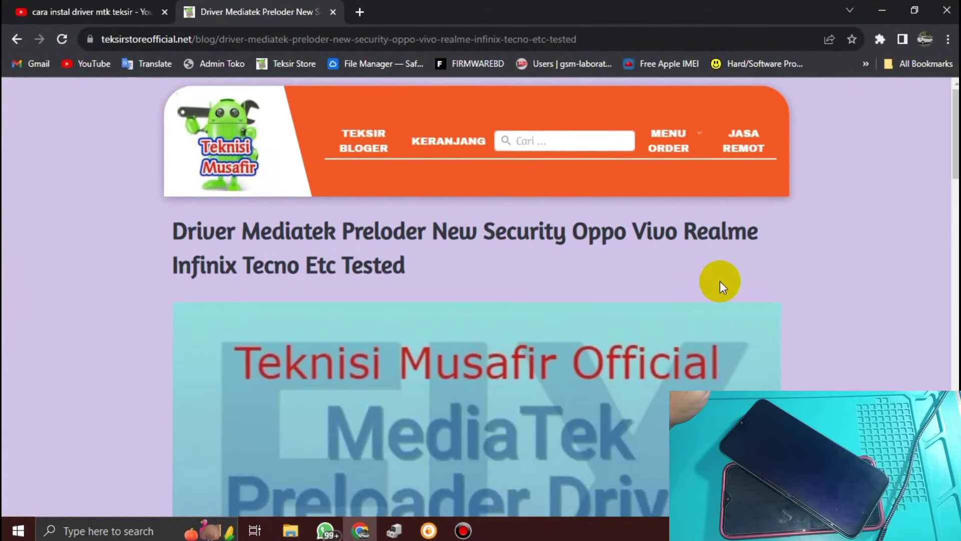
scroll(620, 275, down, 7)
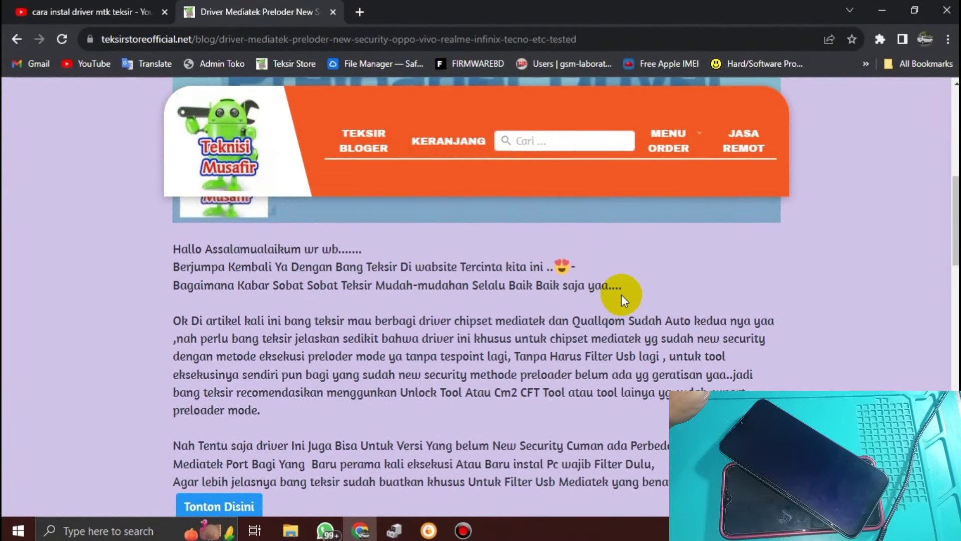
scroll(622, 297, down, 5)
scroll(604, 325, up, 4)
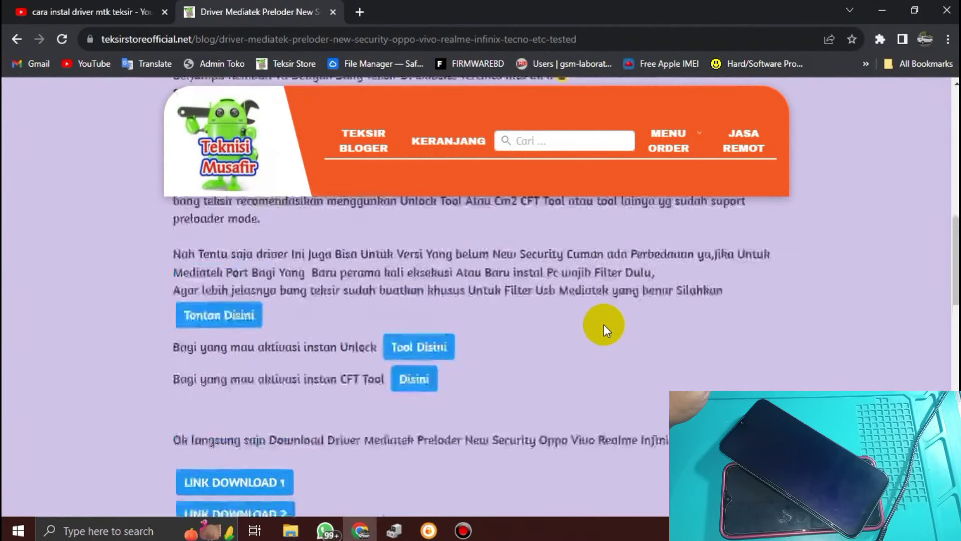
scroll(603, 324, down, 3)
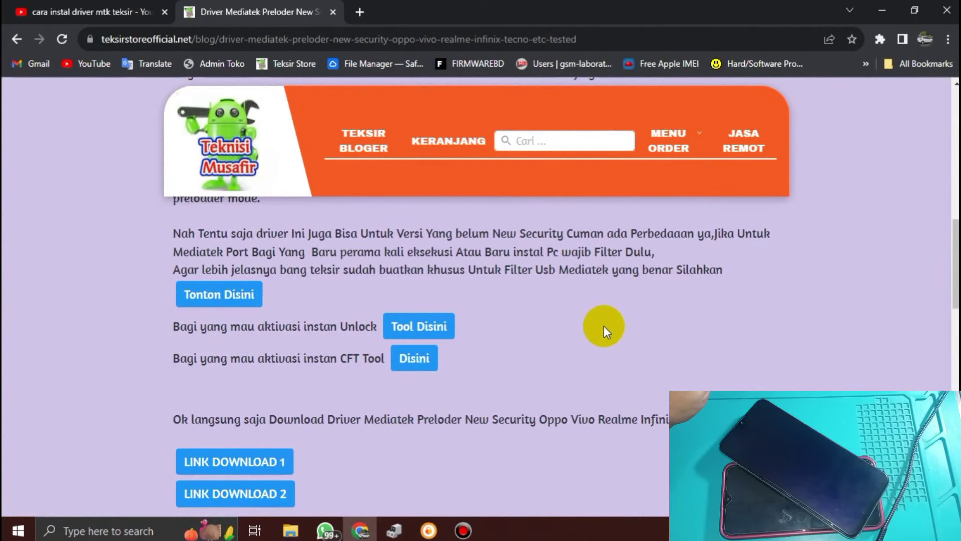
scroll(516, 288, up, 7)
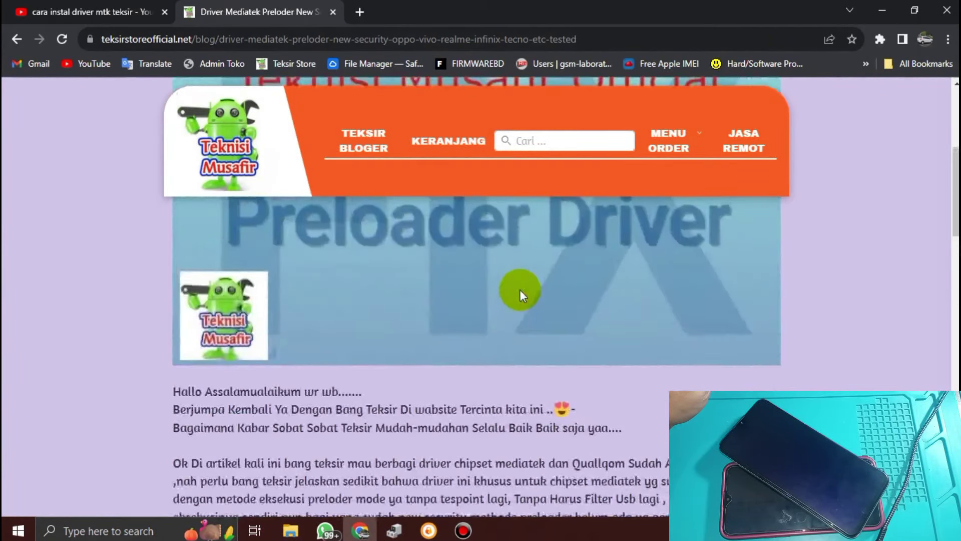
scroll(476, 258, up, 5)
scroll(483, 324, down, 7)
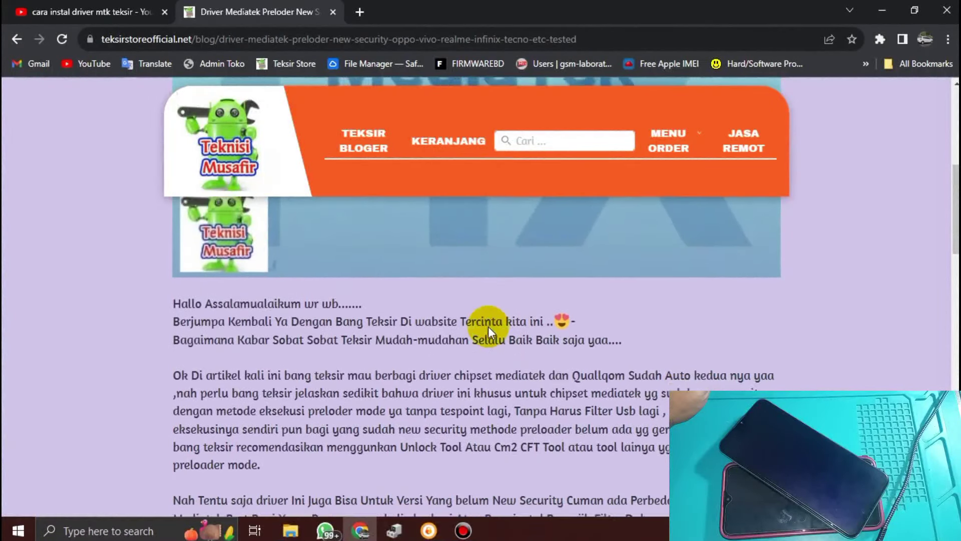
scroll(488, 327, down, 8)
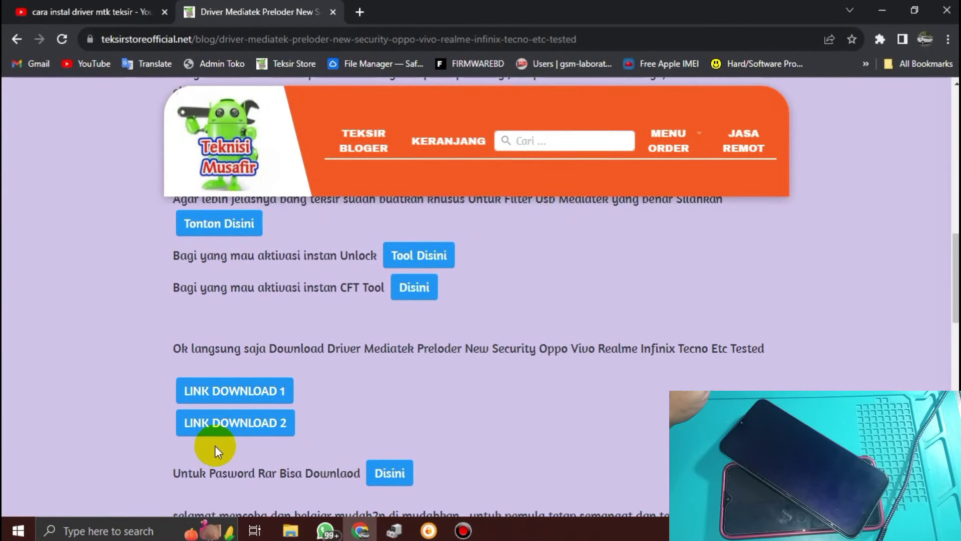
scroll(280, 351, down, 3)
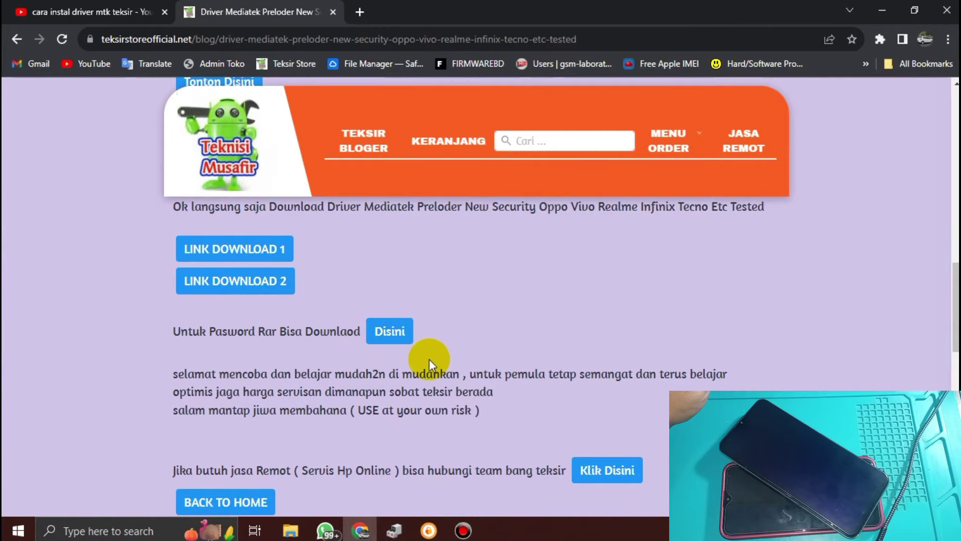
scroll(429, 359, up, 10)
click(882, 9)
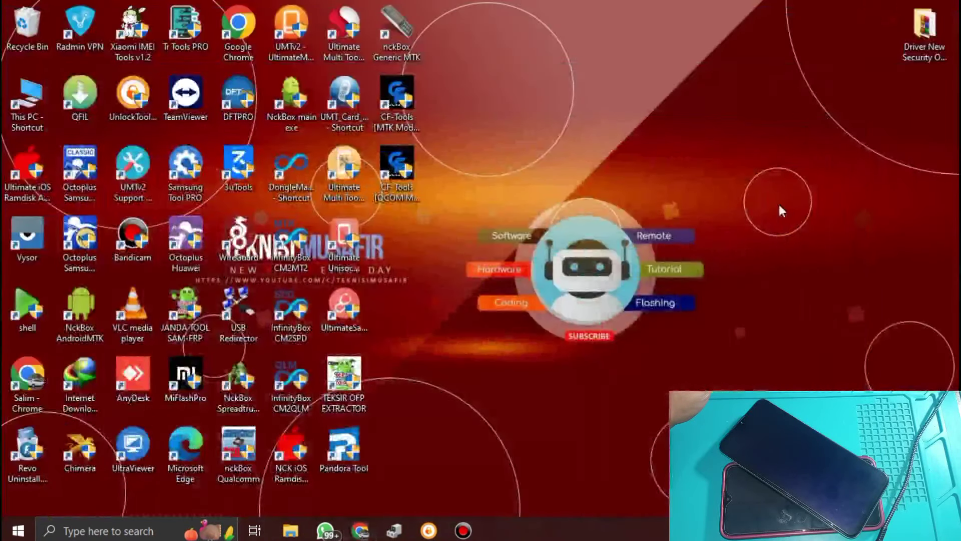
Open the desktop folder of new security Mediatek preloader drivers and move its window to the upper-left corner of the desktop
right_click(685, 86)
click(616, 127)
click(934, 43)
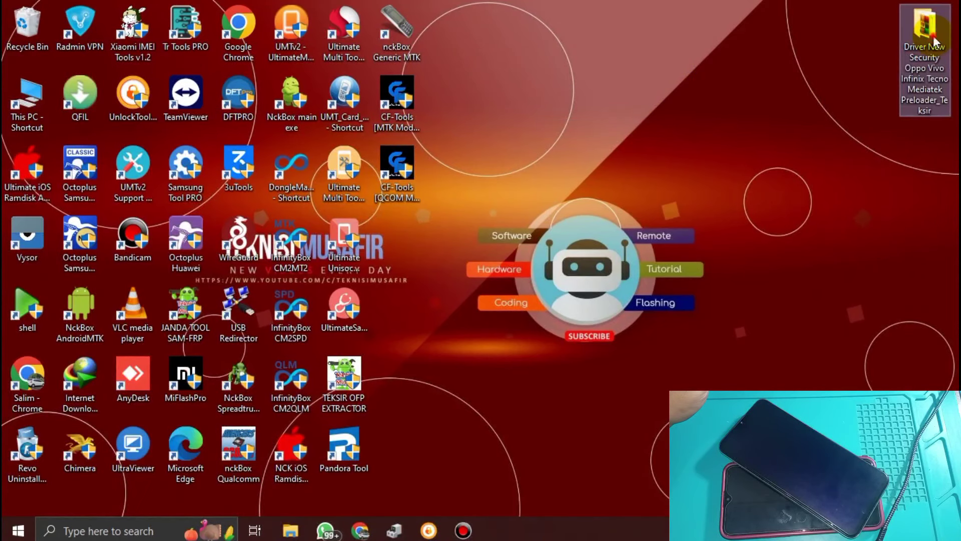
double_click(934, 43)
drag(451, 62, 384, 11)
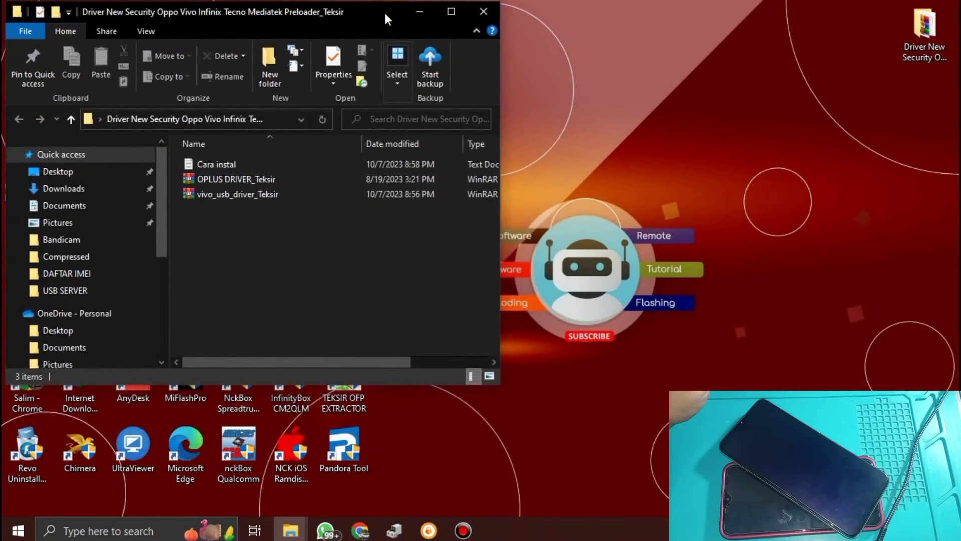
click(349, 246)
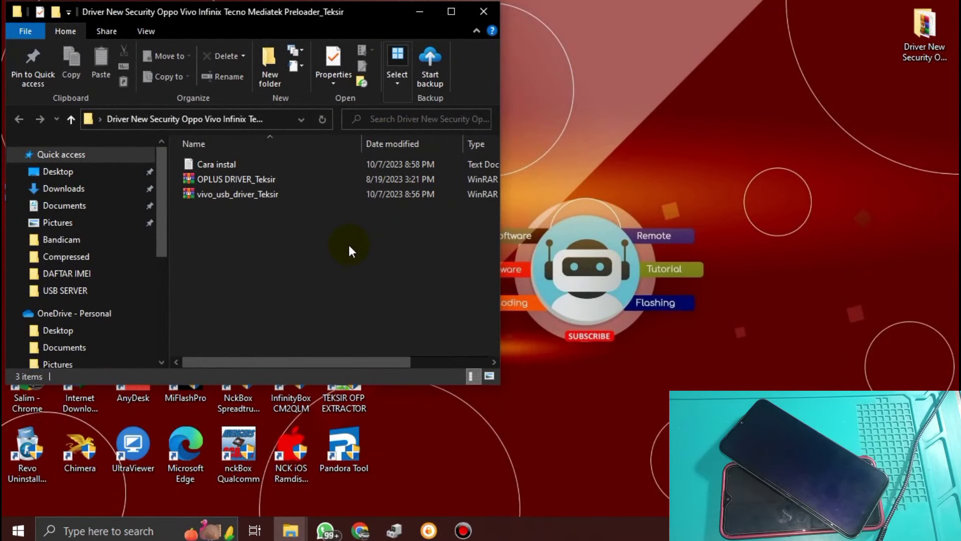